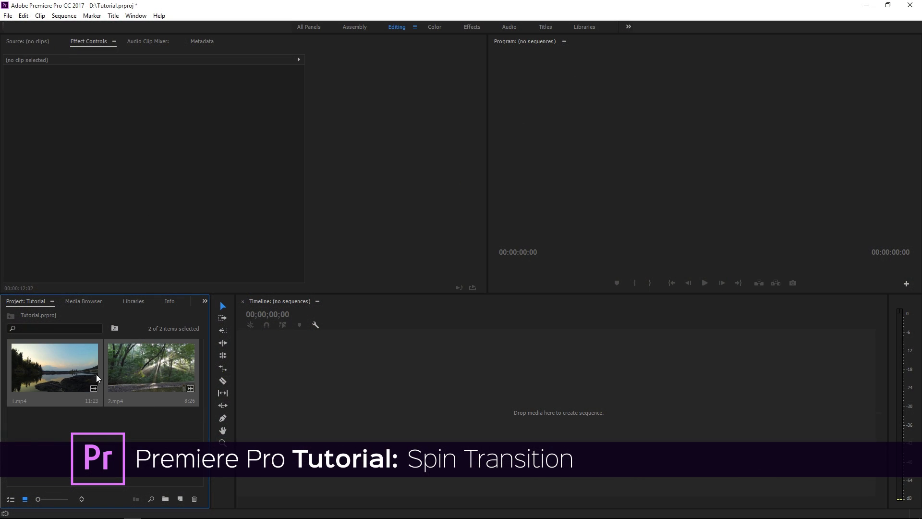
Step: Place 1.mp4 and 2.mp4 in a new sequence and zoom the timeline in on their cut
drag(55, 368, 477, 399)
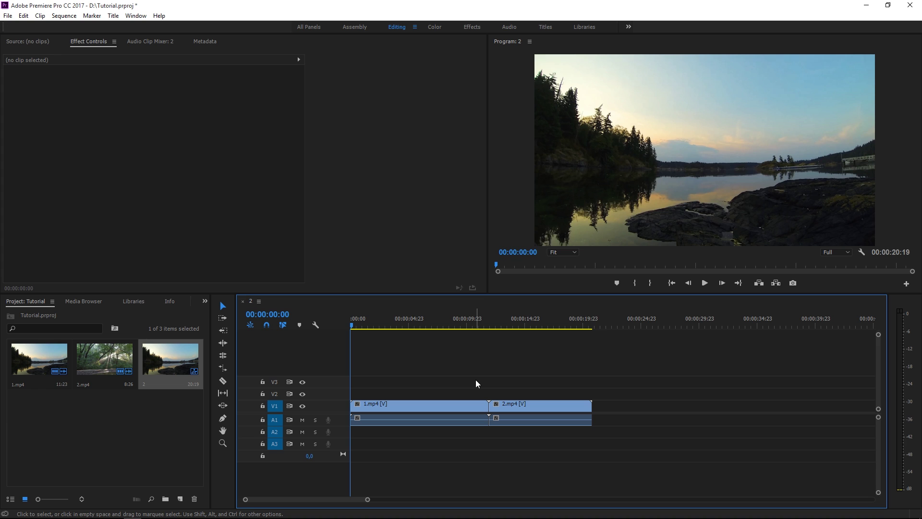
key(Down)
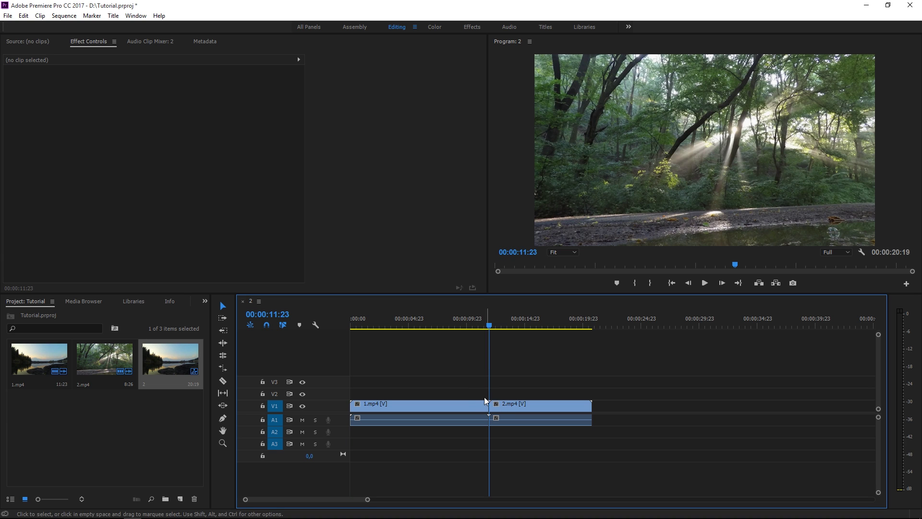
drag(367, 500, 315, 502)
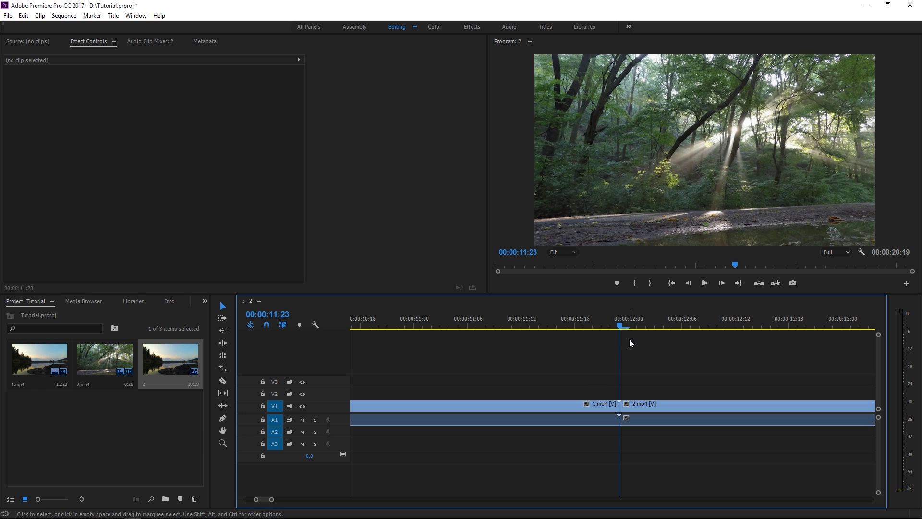
Step: Split 1.mp4 at 00:00:11:20 and 2.mp4 at 00:00:12:02, three frames either side of the cut
key(Left)
key(Left)
key(Left)
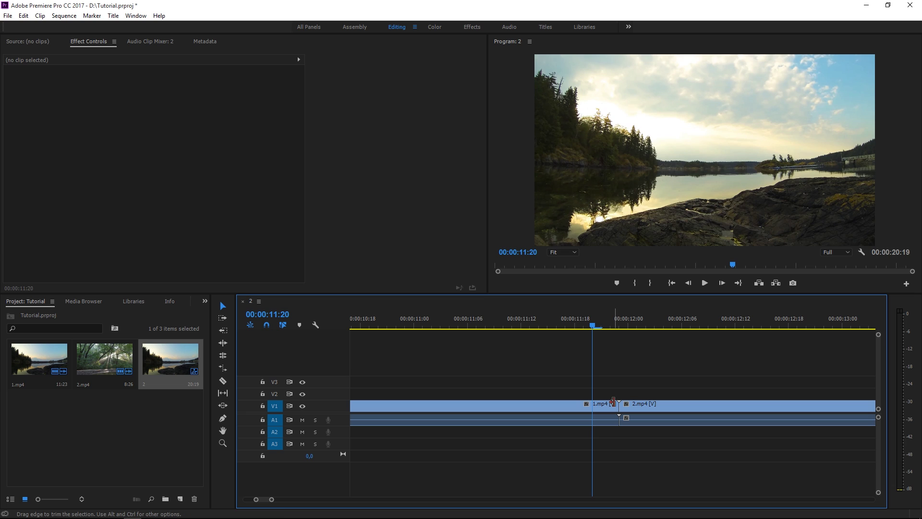
click(611, 406)
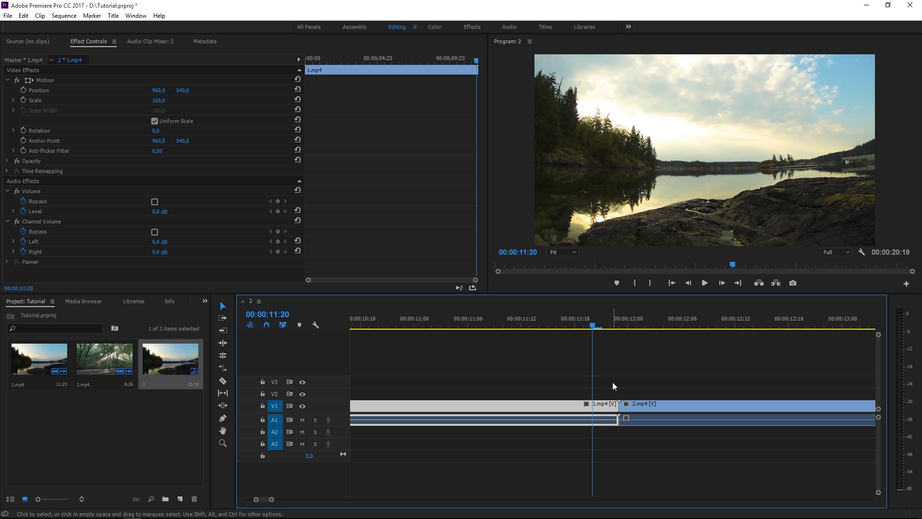
key(ctrl+k)
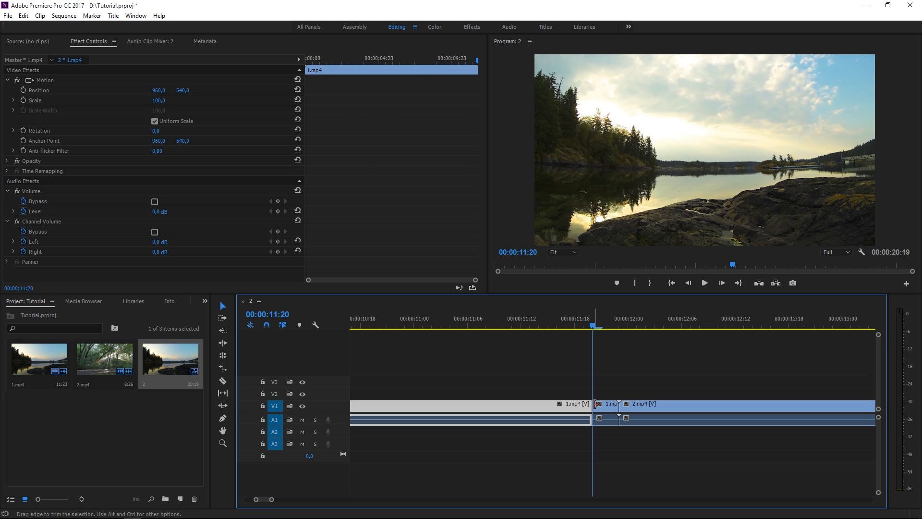
click(620, 325)
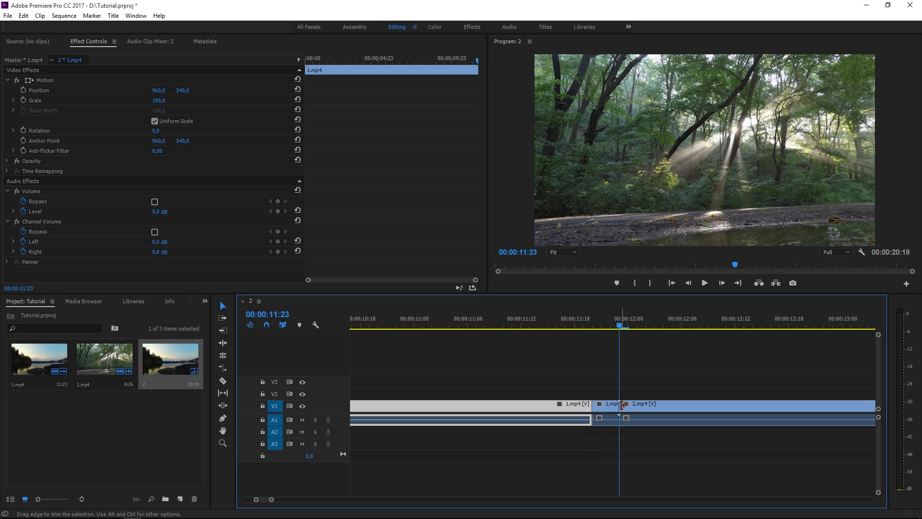
key(Right)
key(Right)
key(Right)
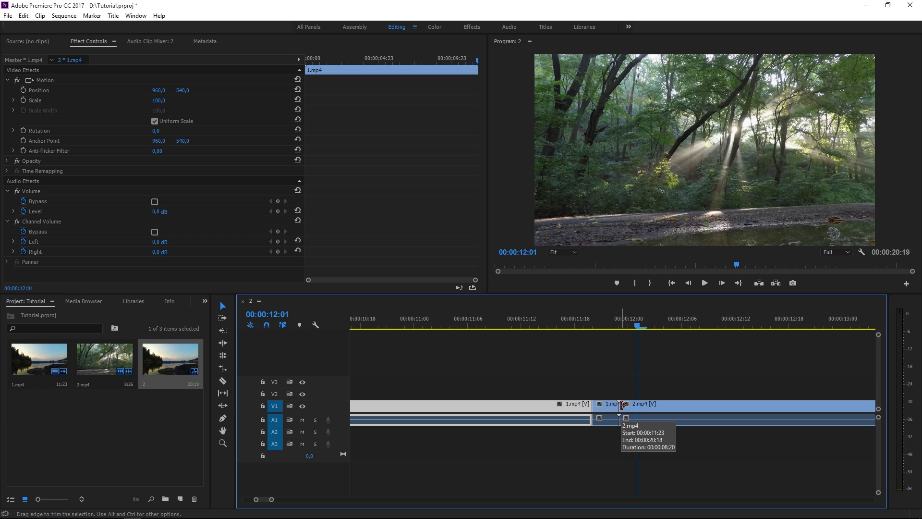
click(636, 408)
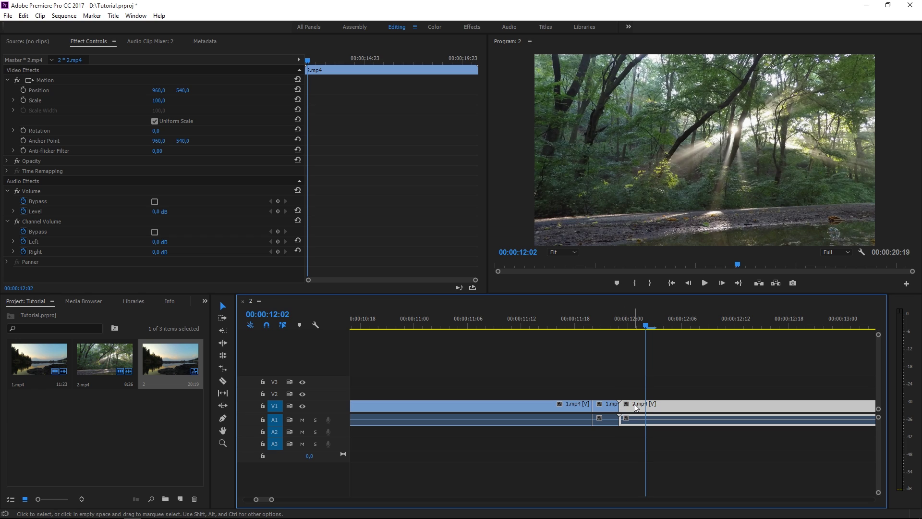
key(ctrl+k)
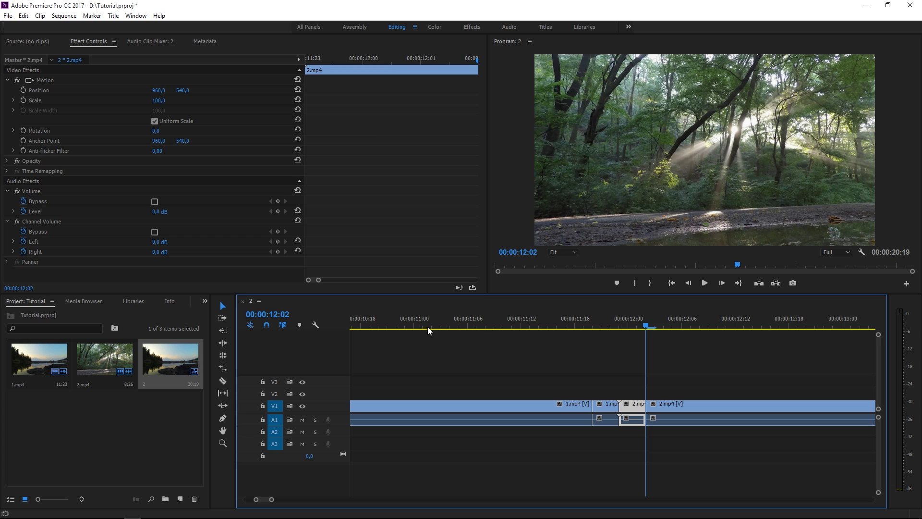
Step: Find the Transform effect by searching 'trans' and apply it to the short 1.mp4 and 2.mp4 pieces
click(205, 301)
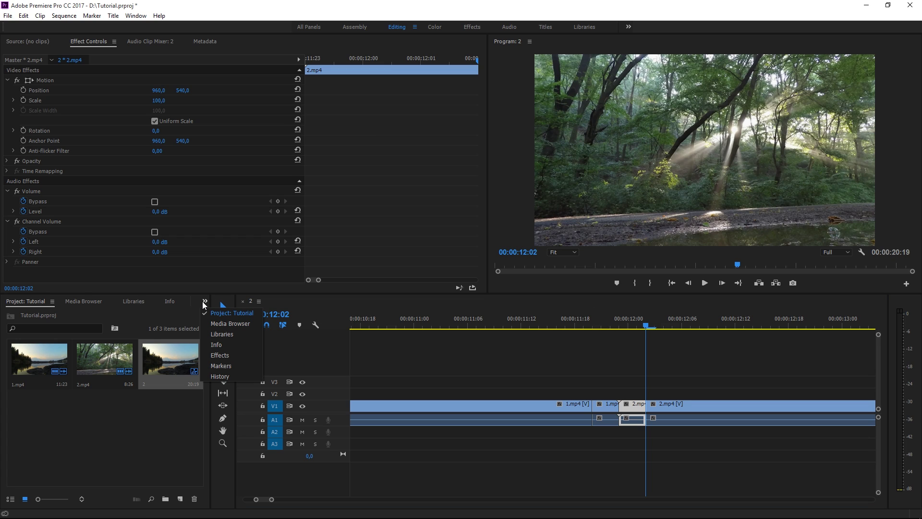
click(212, 354)
click(56, 315)
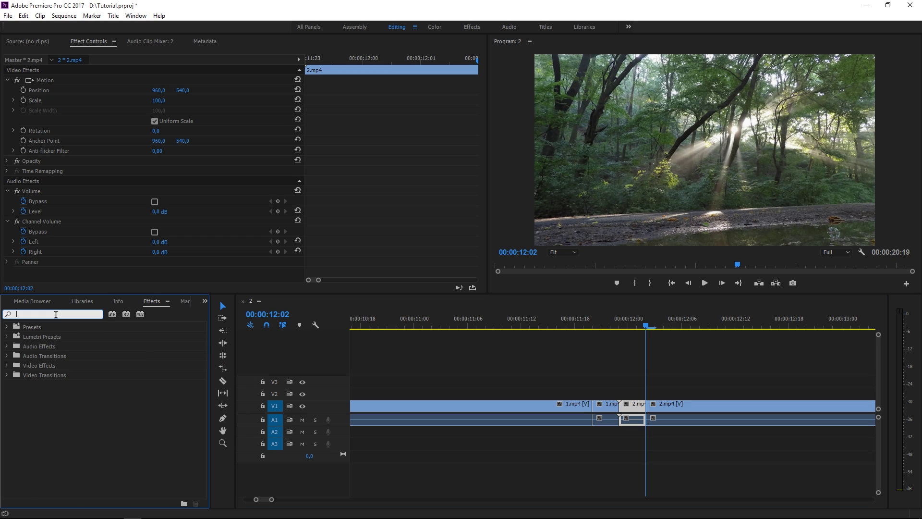
text(trans)
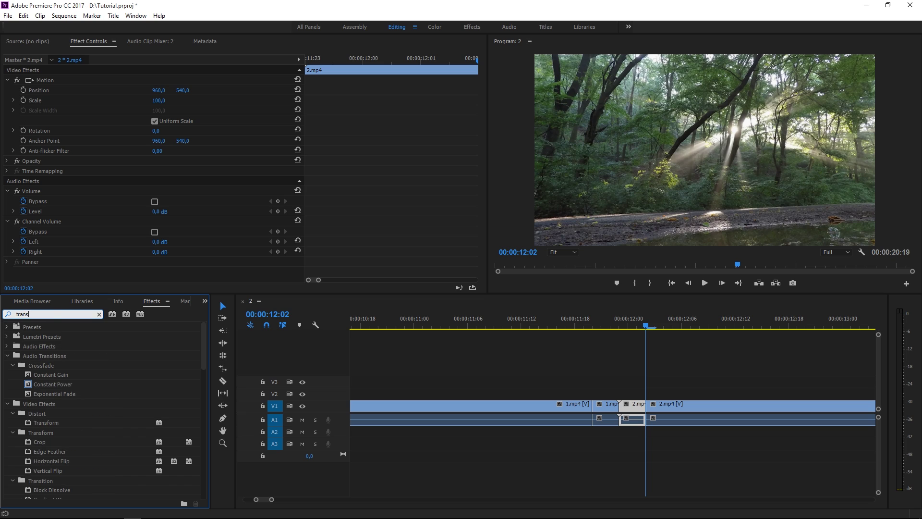
drag(41, 424, 606, 406)
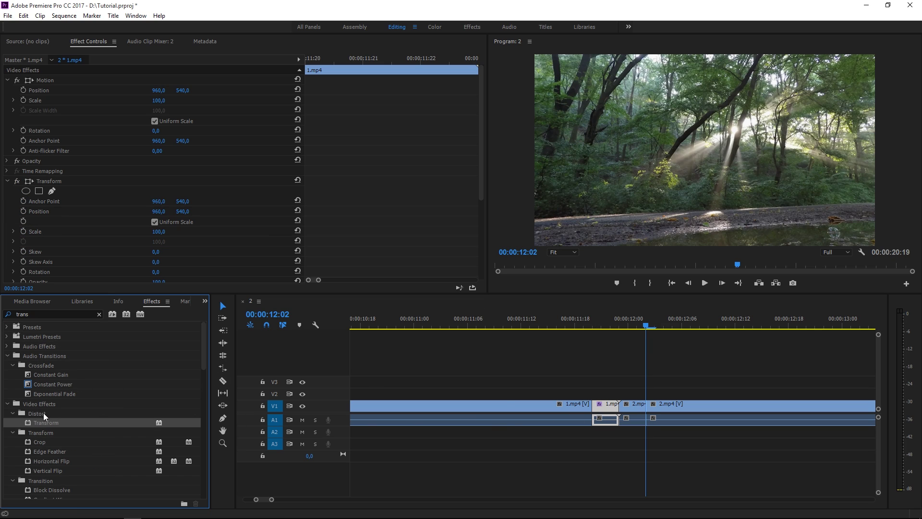
drag(47, 422, 631, 409)
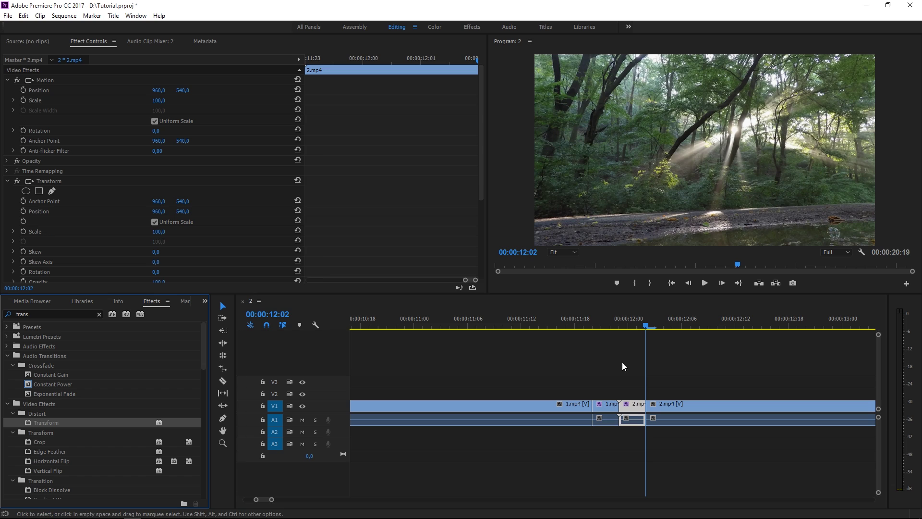
click(606, 323)
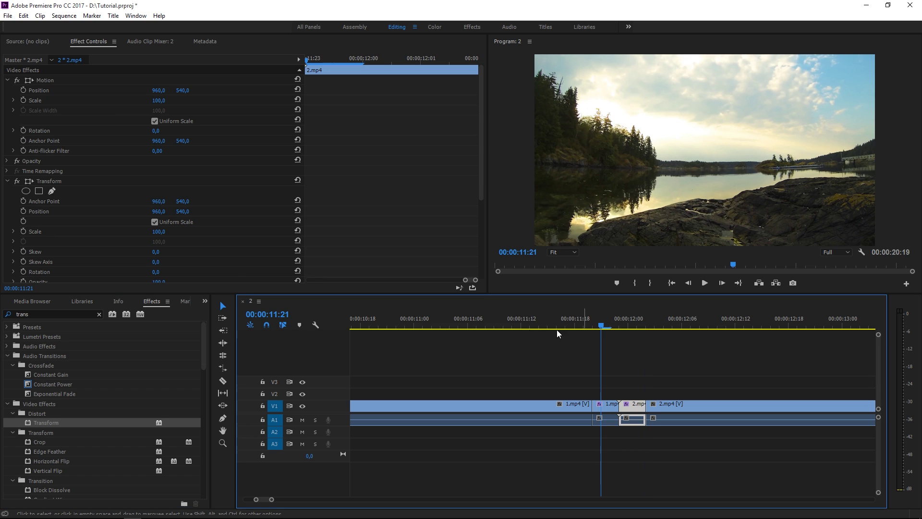
Step: Clear the 'trans' effects search and review the Transform settings in Effect Controls
click(99, 315)
scroll(54, 248, down, 2)
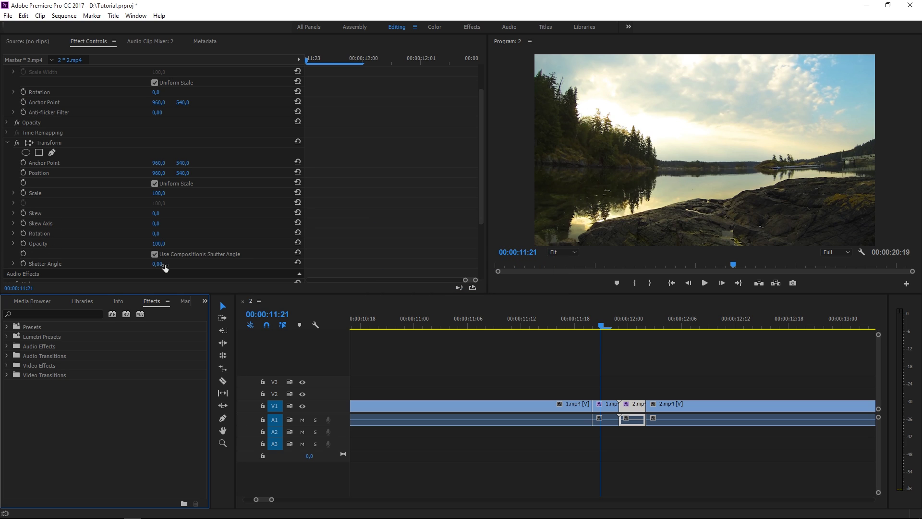
scroll(165, 268, up, 2)
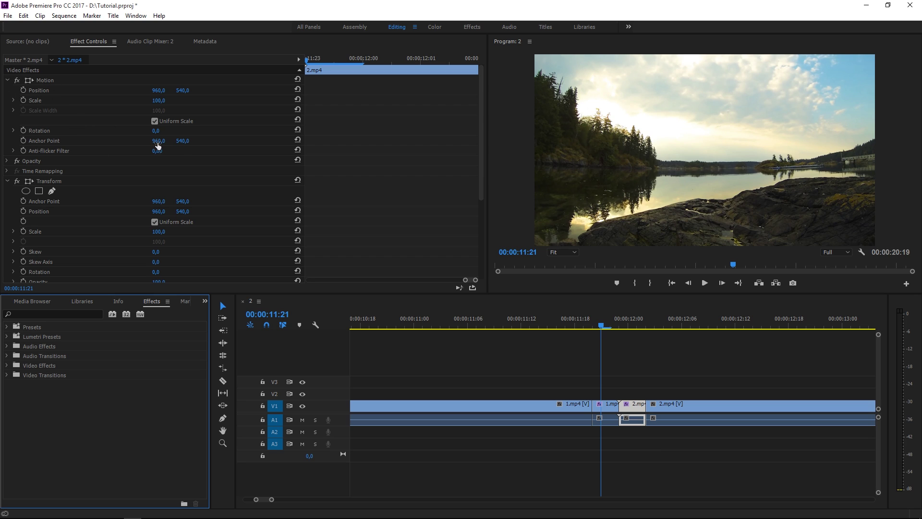
Step: Add starting Transform Scale and Rotation keyframes at the first frame of the short 1.mp4 piece
click(609, 408)
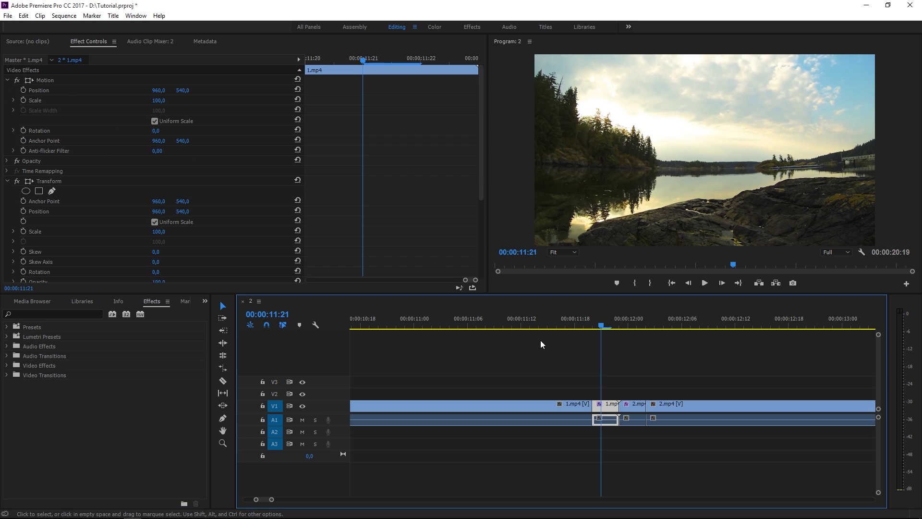
click(318, 59)
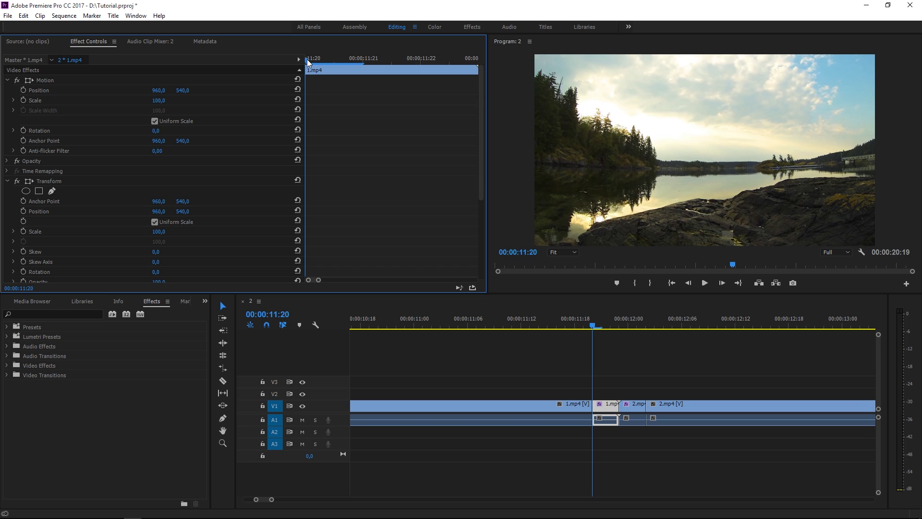
click(21, 231)
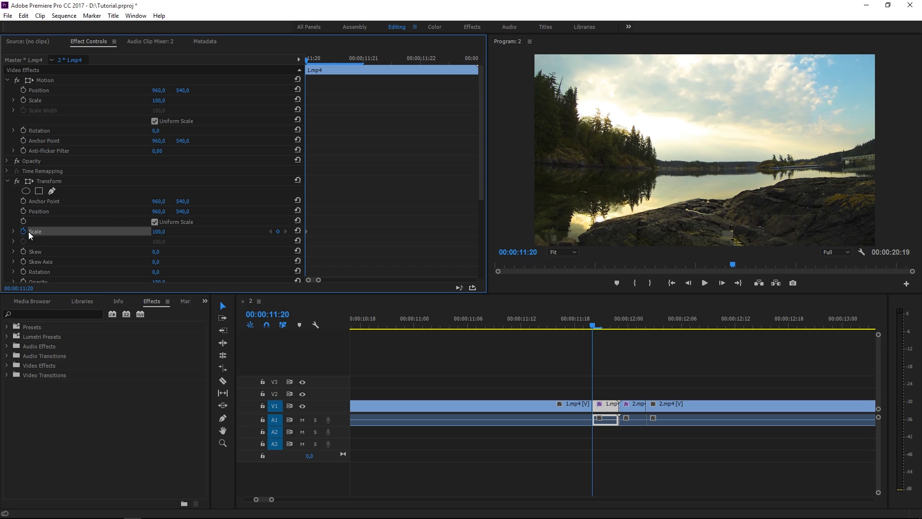
scroll(64, 233, down, 1)
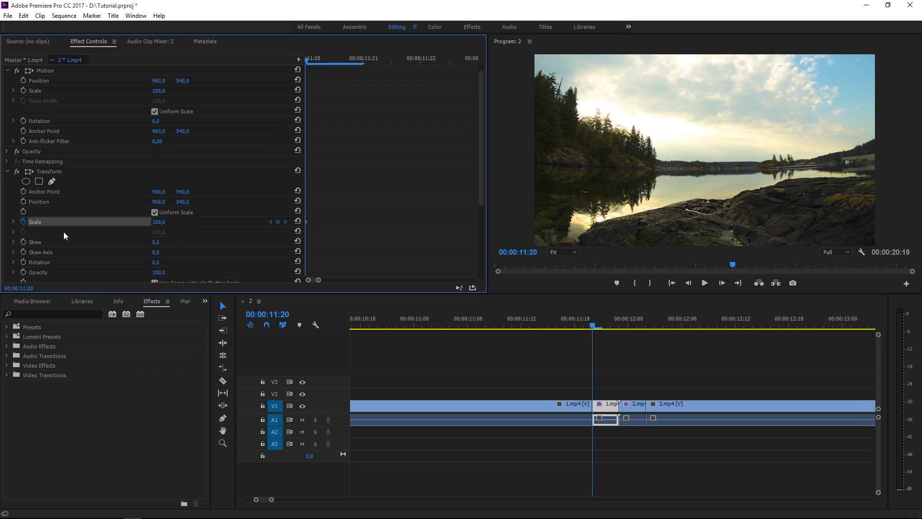
click(22, 262)
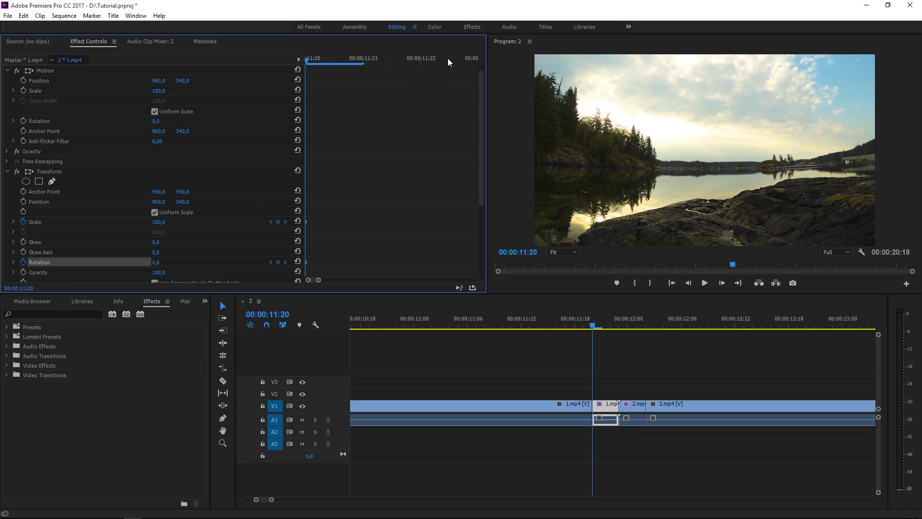
Step: At the piece's last frame, set Rotation to 20° and Scale to 160
drag(447, 58, 486, 58)
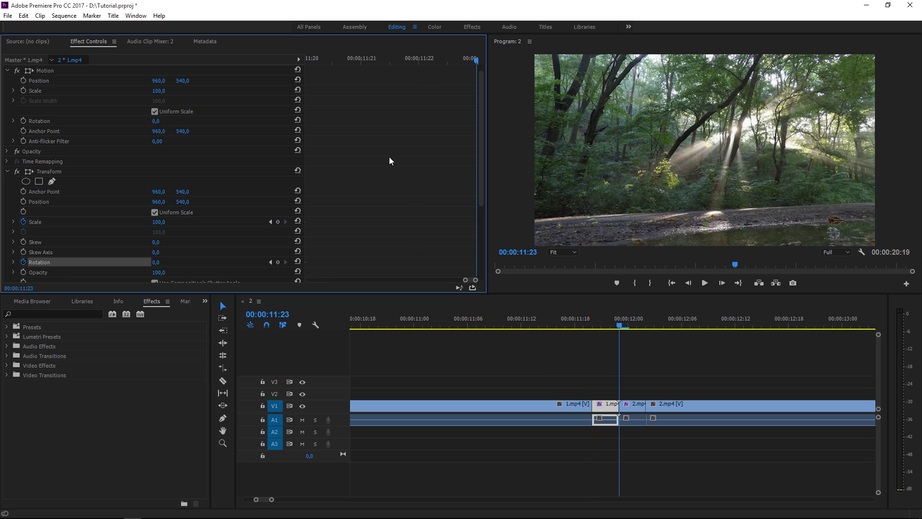
click(156, 262)
text(20)
key(Return)
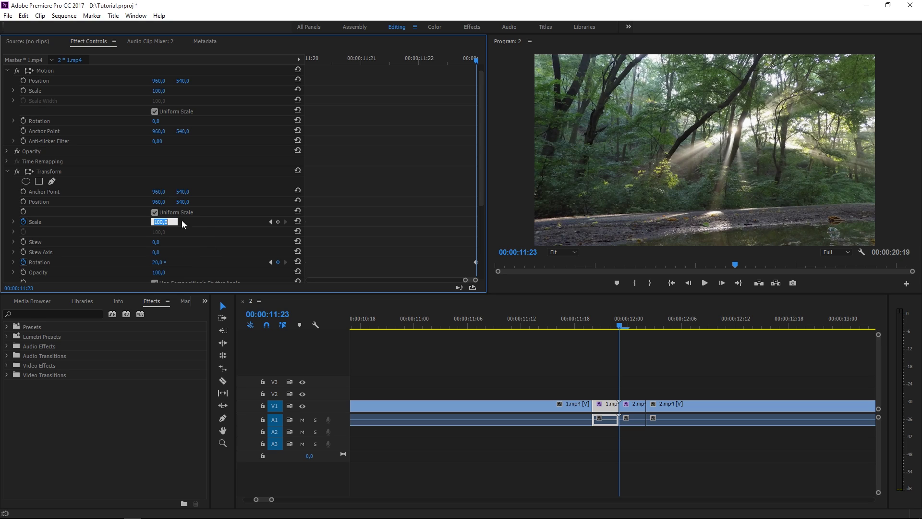
text(160)
key(Return)
key(Left)
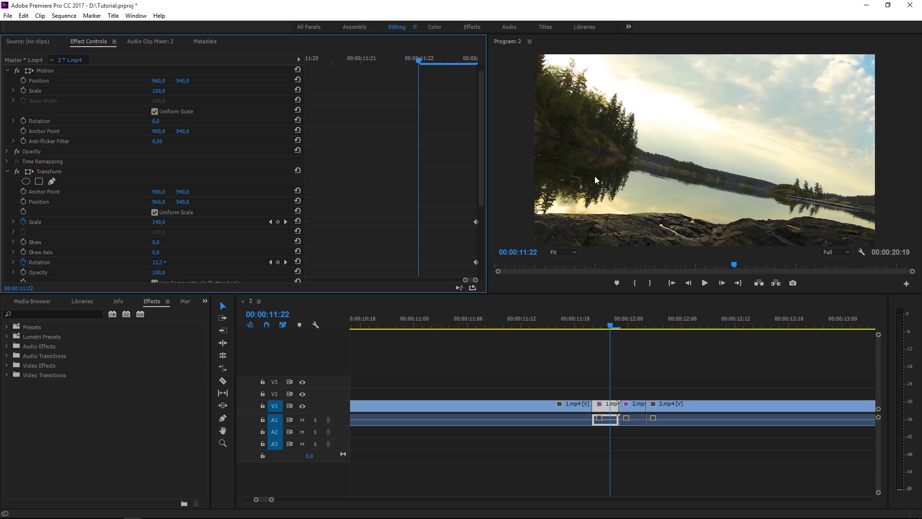
Step: At 00:00:11:23, keyframe the short 2.mp4 piece's Transform at Scale 160 and Rotation -20°
click(630, 406)
key(Down)
click(306, 61)
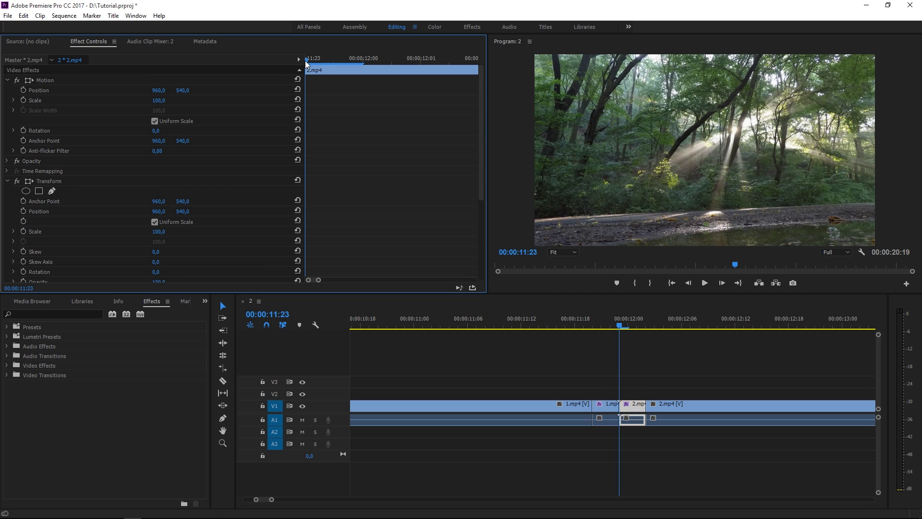
click(23, 231)
scroll(29, 233, down, 1)
click(23, 262)
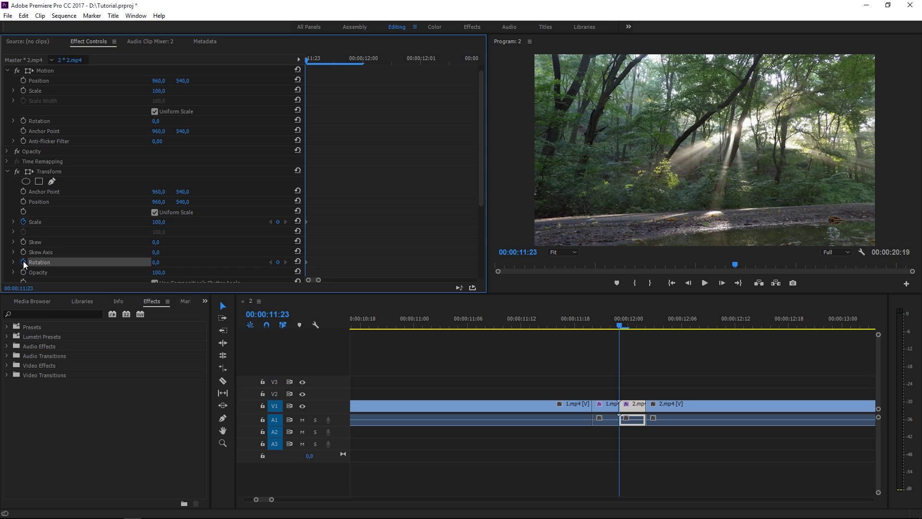
click(156, 263)
text(-20)
key(Return)
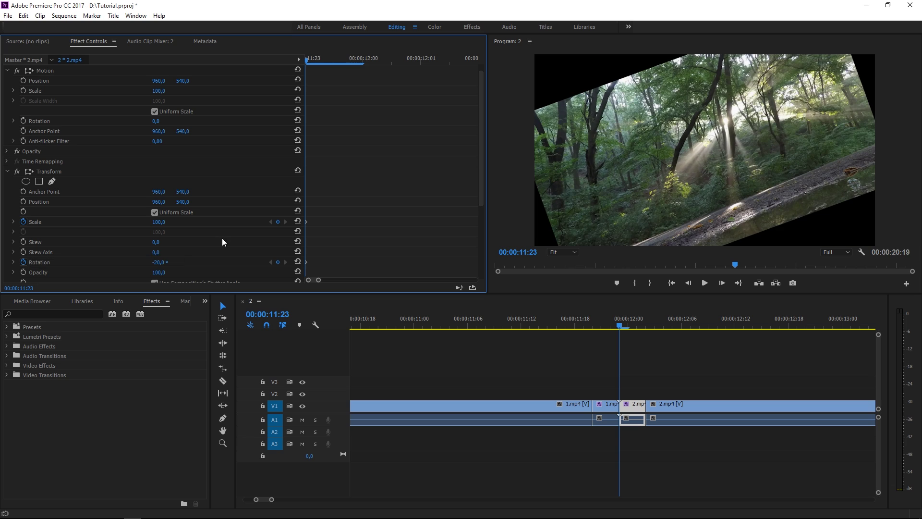
click(162, 222)
text(160)
key(Return)
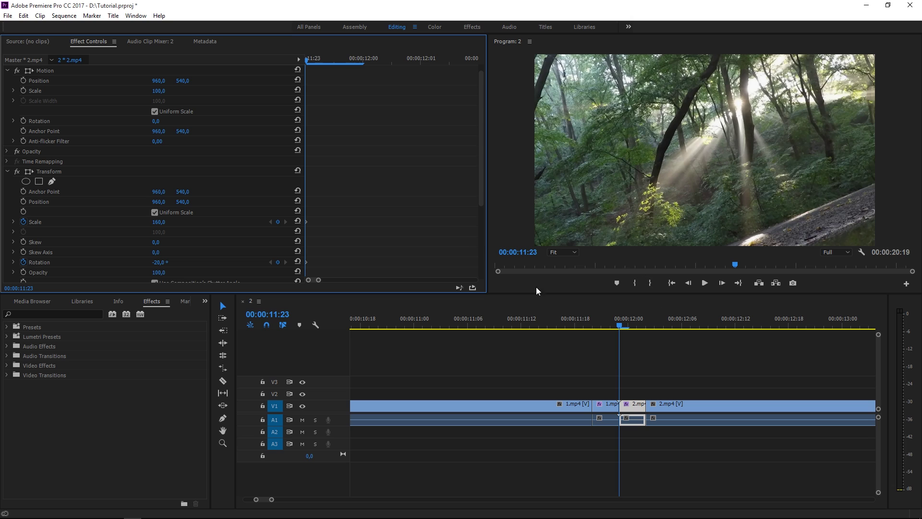
Step: At 00:00:12:02, keyframe Scale back to 100 and Rotation to 0°
drag(453, 56, 492, 61)
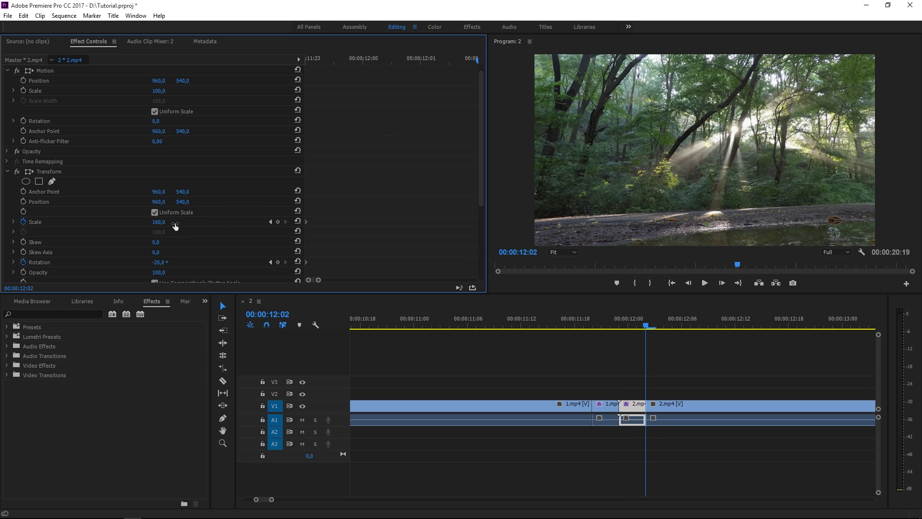
click(159, 222)
text(100)
click(159, 262)
text(0)
key(Return)
Step: Preview the zoom-rotate transition playing from 00:00:11:18
click(583, 321)
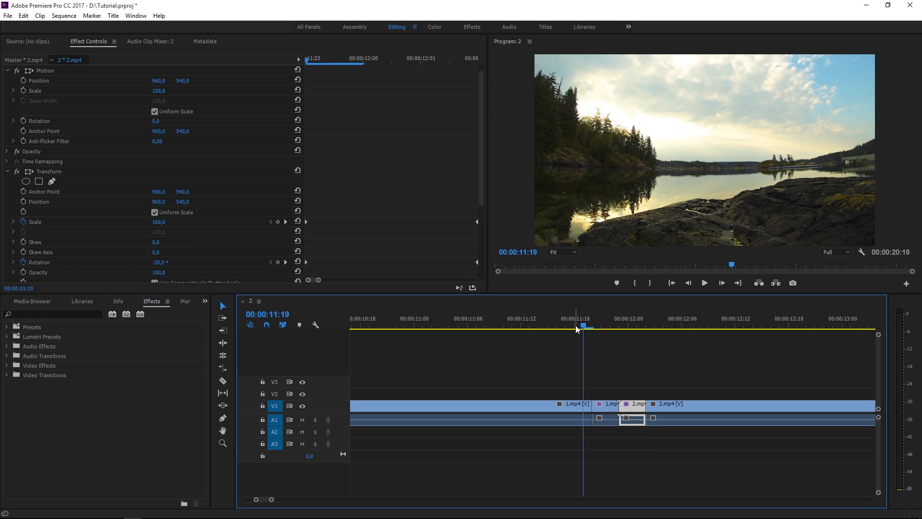
key(space)
click(575, 324)
click(654, 327)
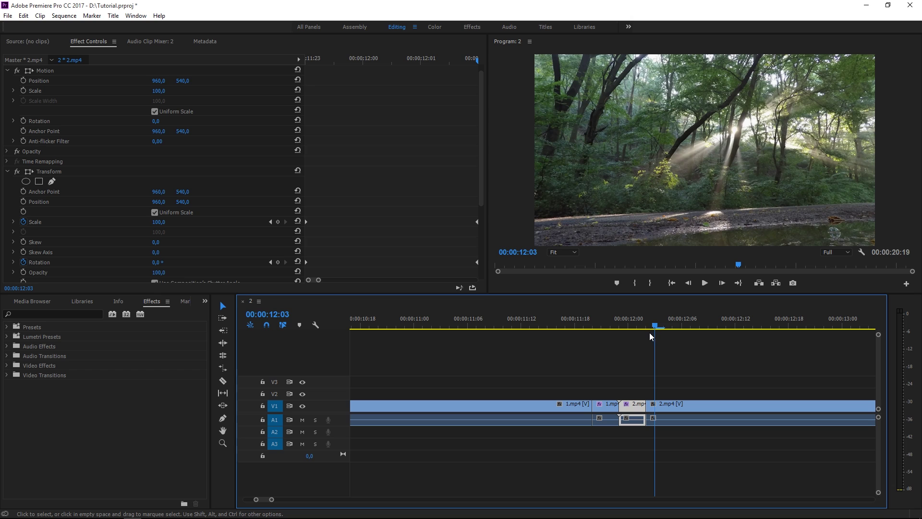
Step: Give the short 2.mp4 piece's Transform its own Shutter Angle of 200
click(620, 323)
scroll(101, 241, down, 4)
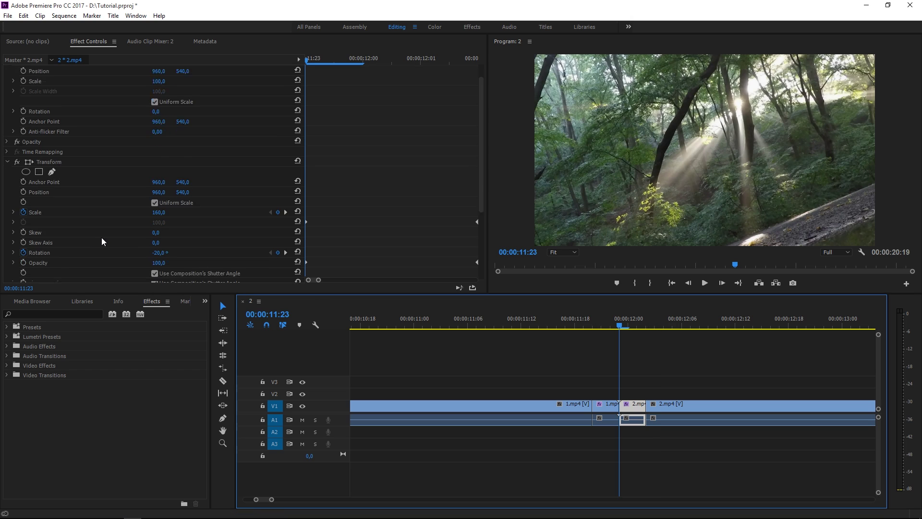
click(155, 235)
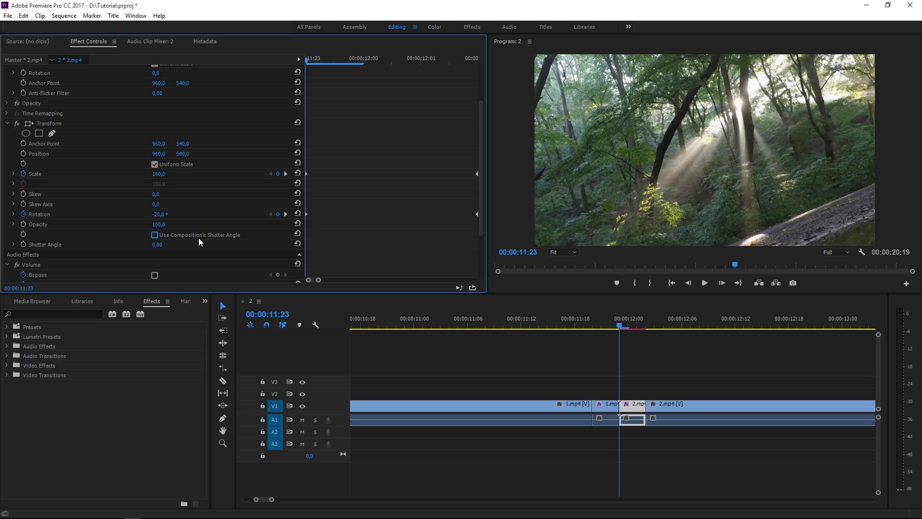
click(158, 245)
text(200)
key(Return)
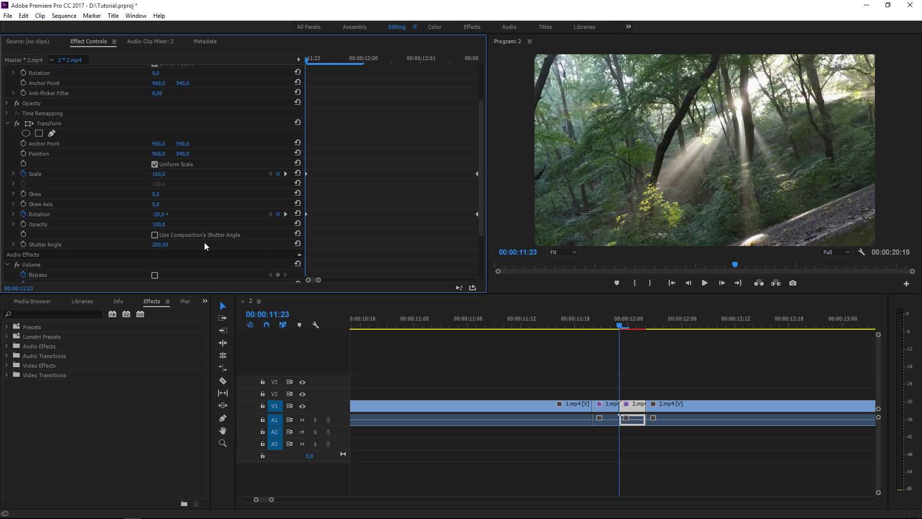
Step: Give the short 1.mp4 piece's Transform its own Shutter Angle of 200 as well
click(602, 408)
scroll(192, 244, down, 2)
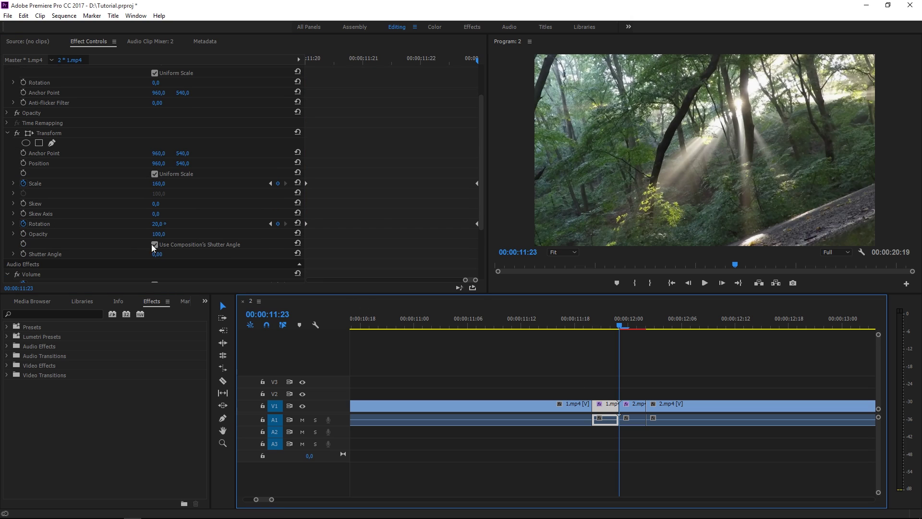
click(154, 245)
click(156, 254)
text(20)
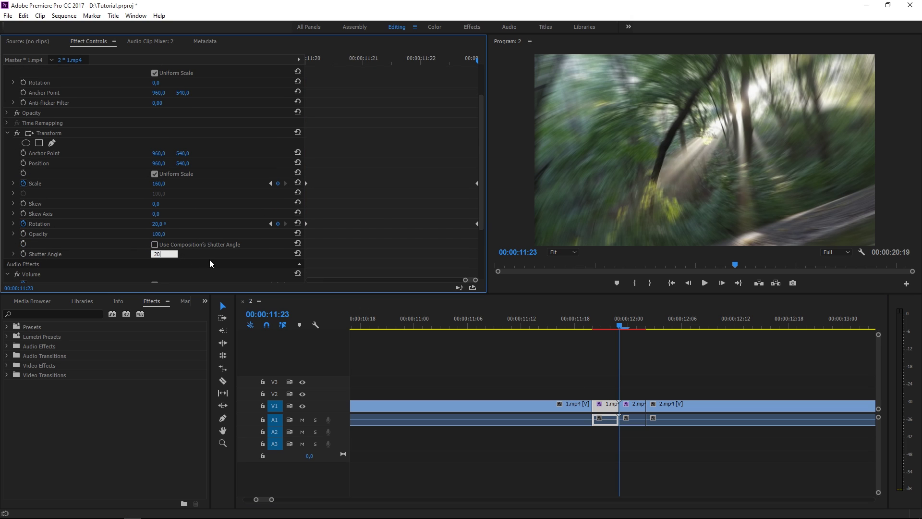
text(0)
key(Return)
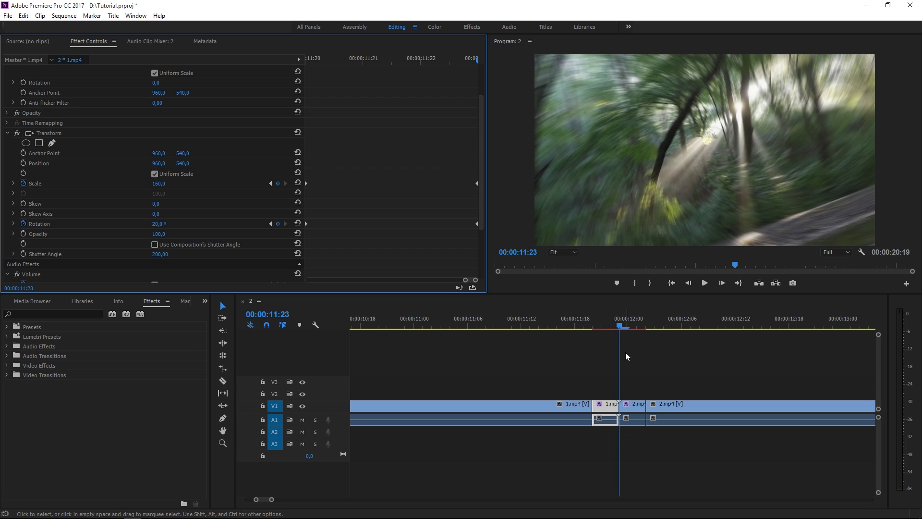
Step: Mark In at 00:00:11:18 and Out at 00:00:12:06, then render effects In to Out
click(574, 323)
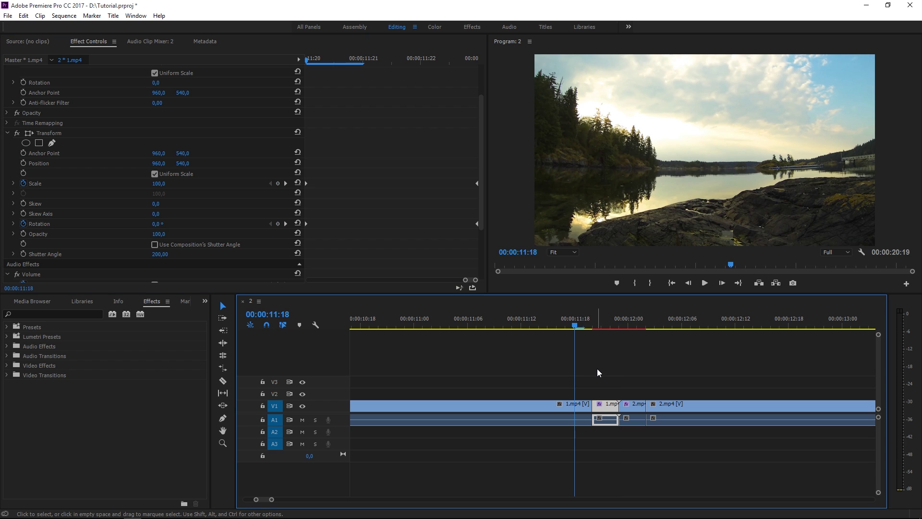
key(i)
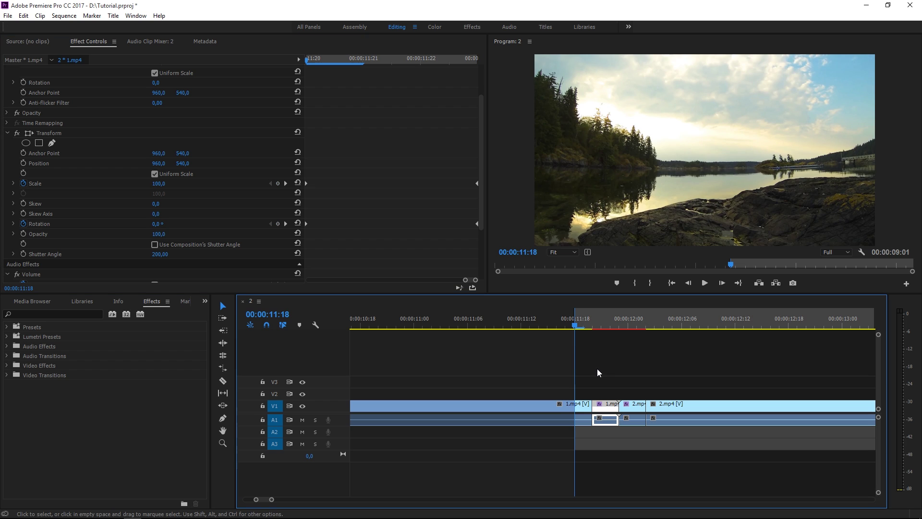
click(680, 322)
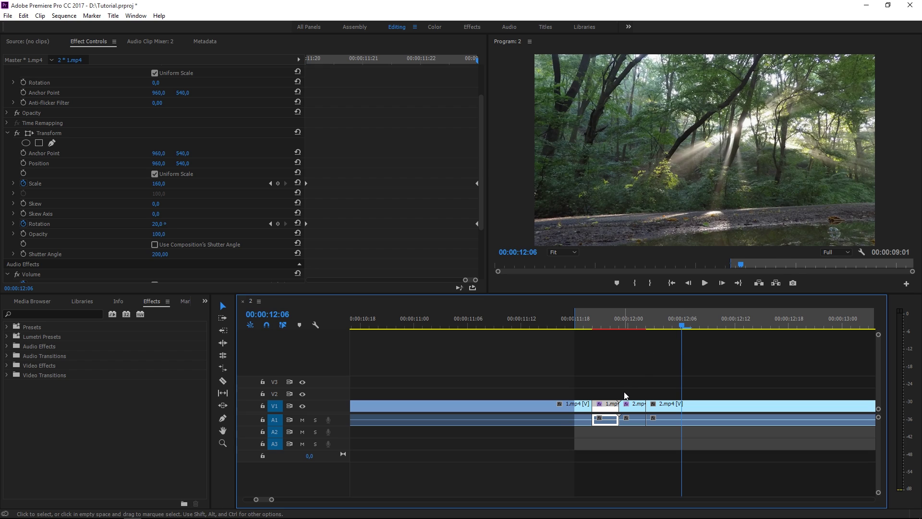
key(o)
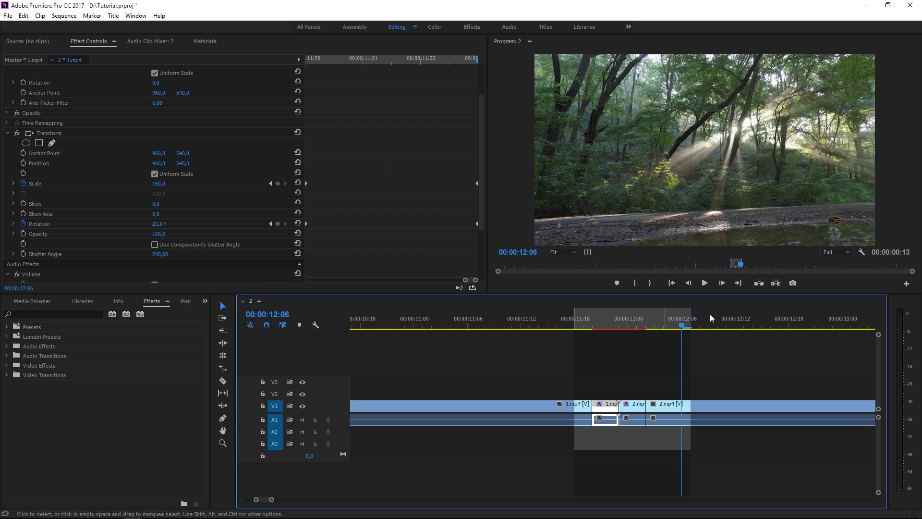
click(64, 16)
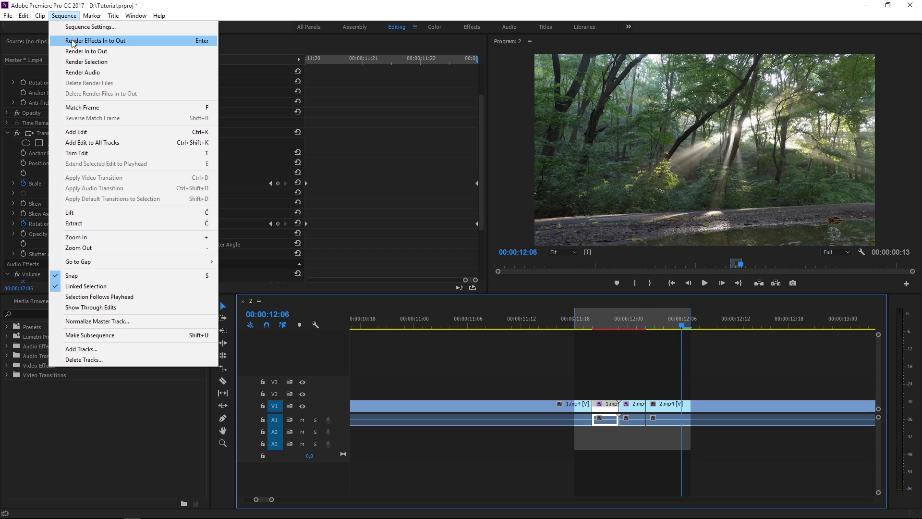
click(134, 42)
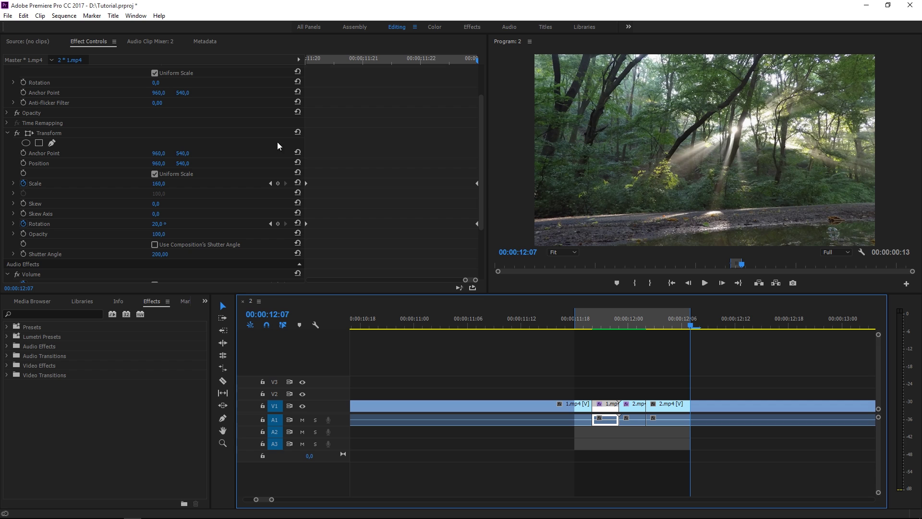
click(577, 325)
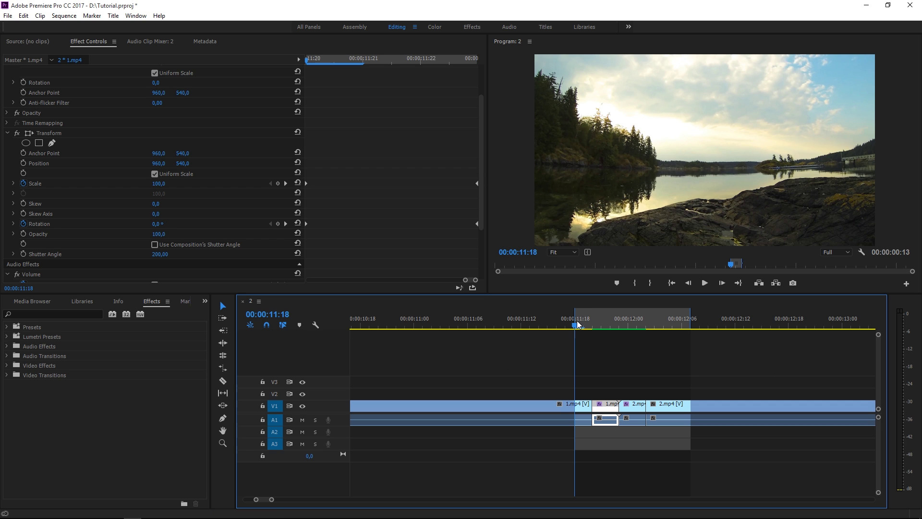
key(space)
click(580, 323)
key(space)
click(579, 321)
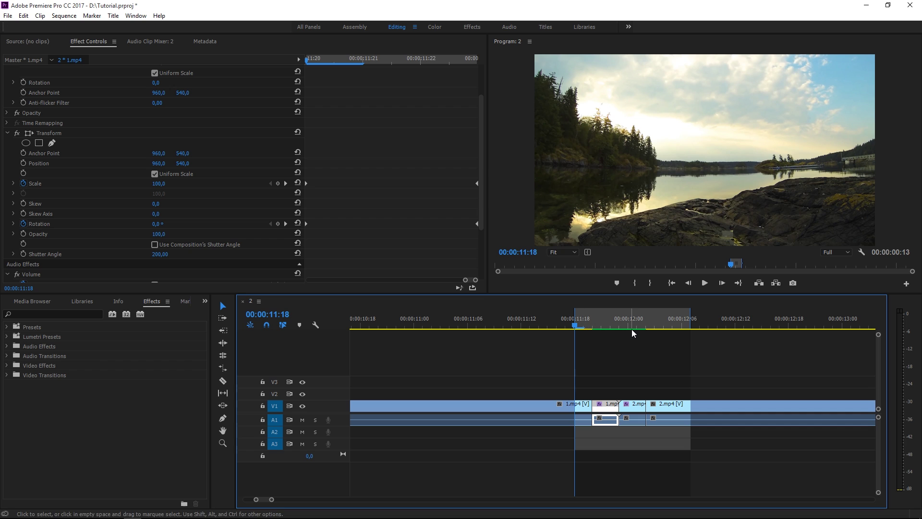
key(space)
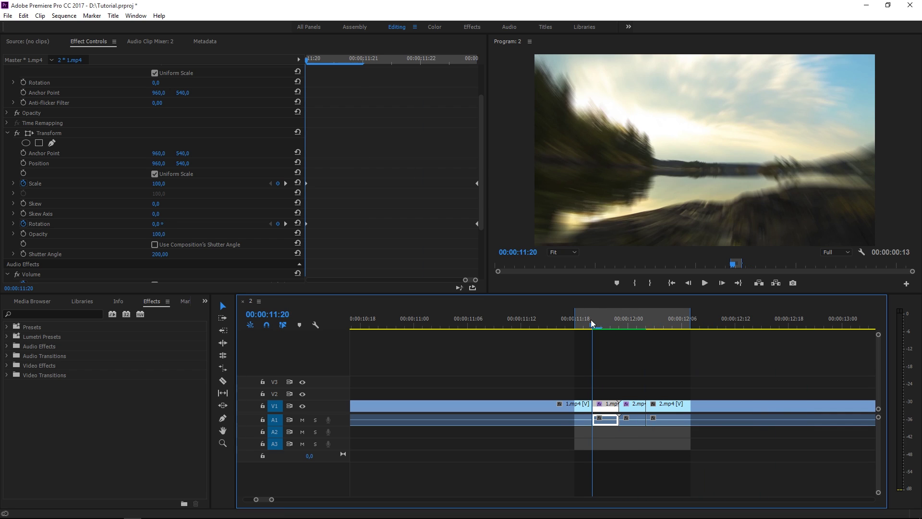